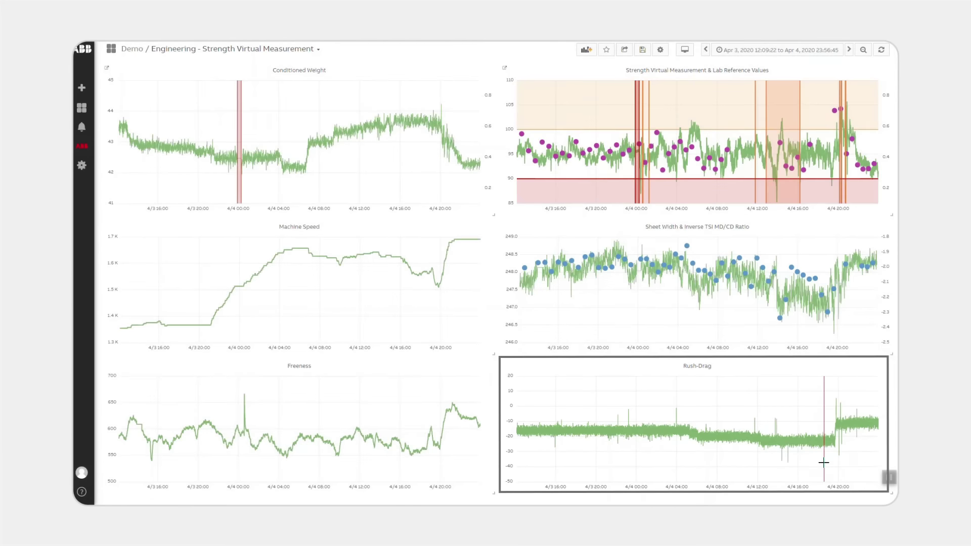
pyautogui.moveTo(824, 463); pyautogui.dragTo(884, 462)
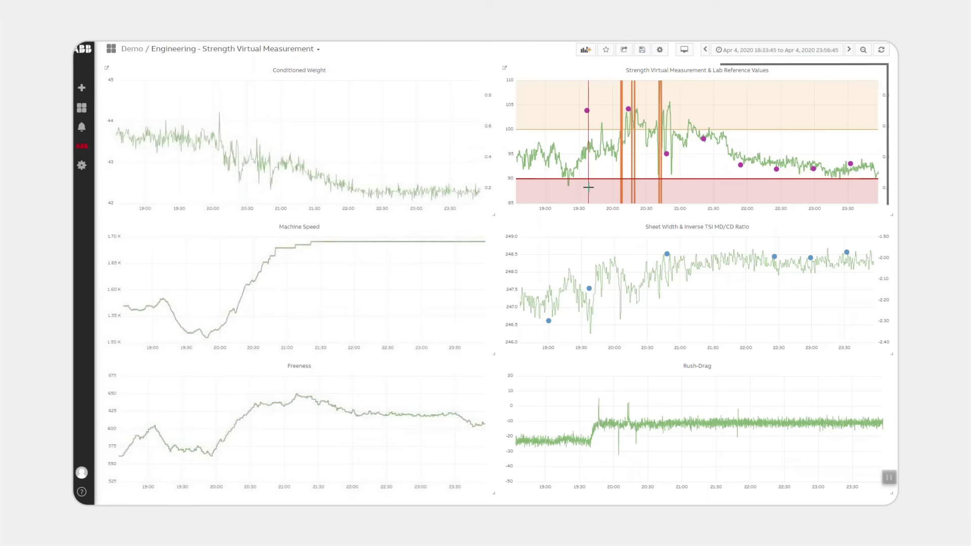
pyautogui.hotkey('ctrl', 'z')
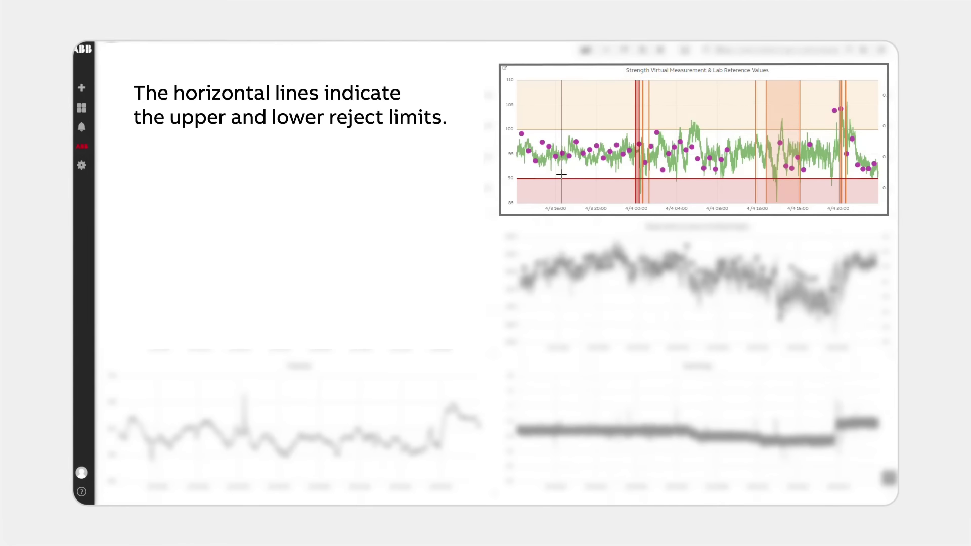
pyautogui.moveTo(630, 134)
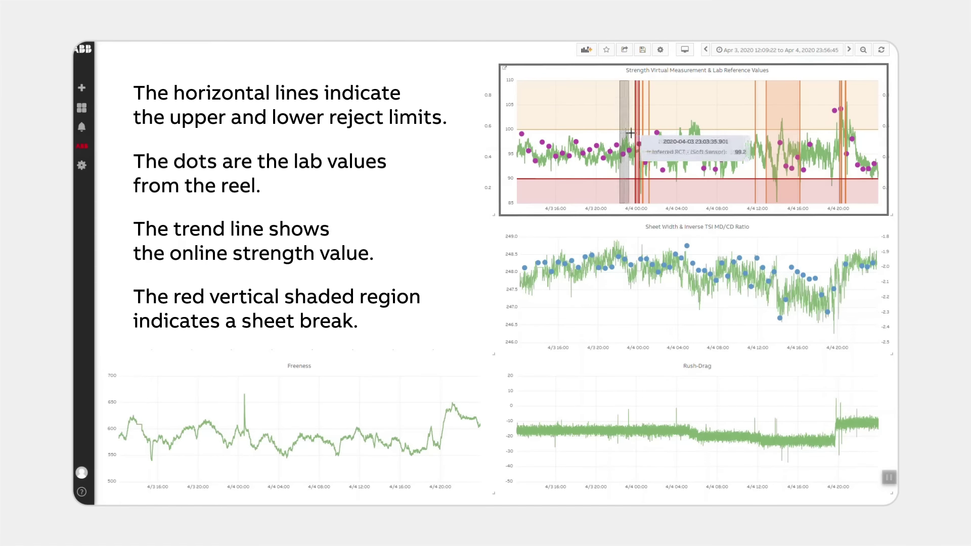
# - Zoom the strength chart to roughly 22:20–00:50 around the midnight sheet break
pyautogui.moveTo(631, 134); pyautogui.dragTo(646, 136)
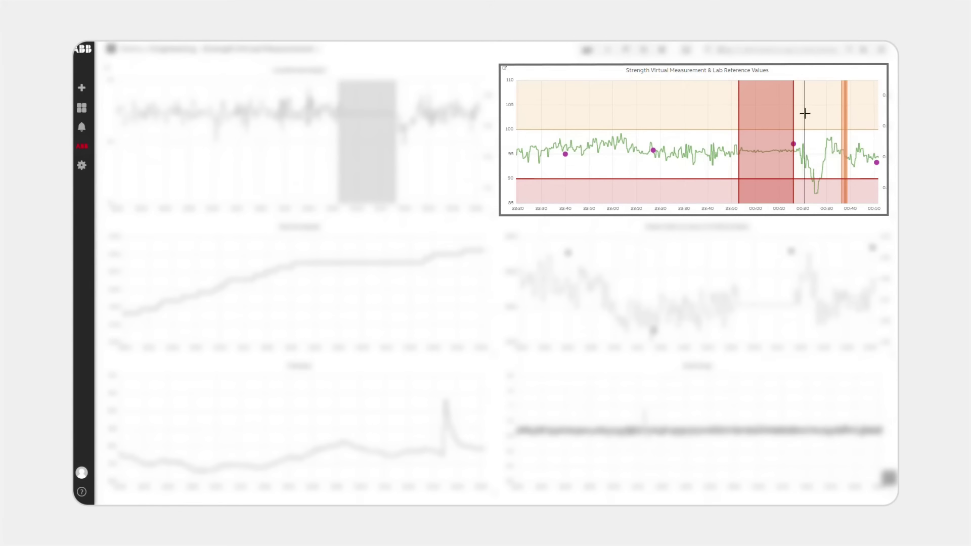
pyautogui.moveTo(817, 113); pyautogui.dragTo(818, 113)
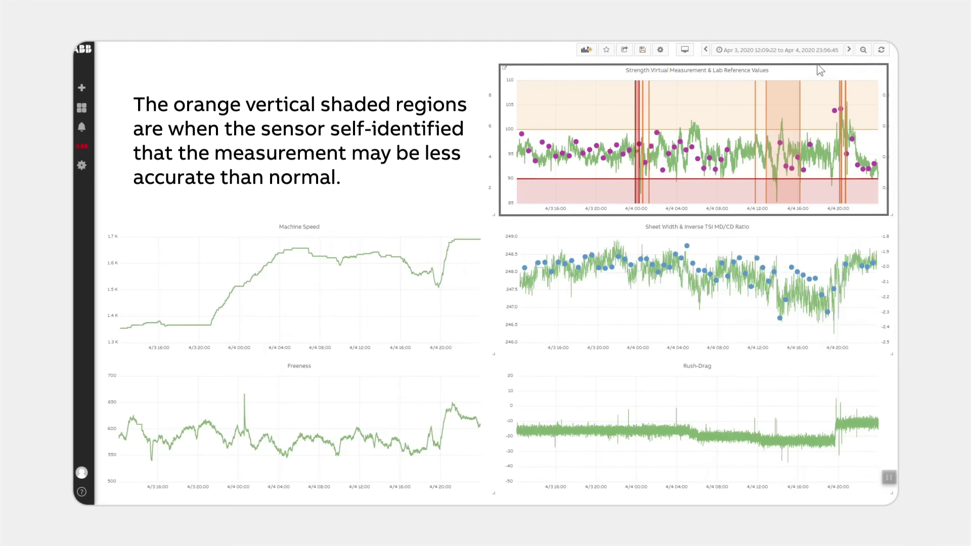
pyautogui.moveTo(717, 175)
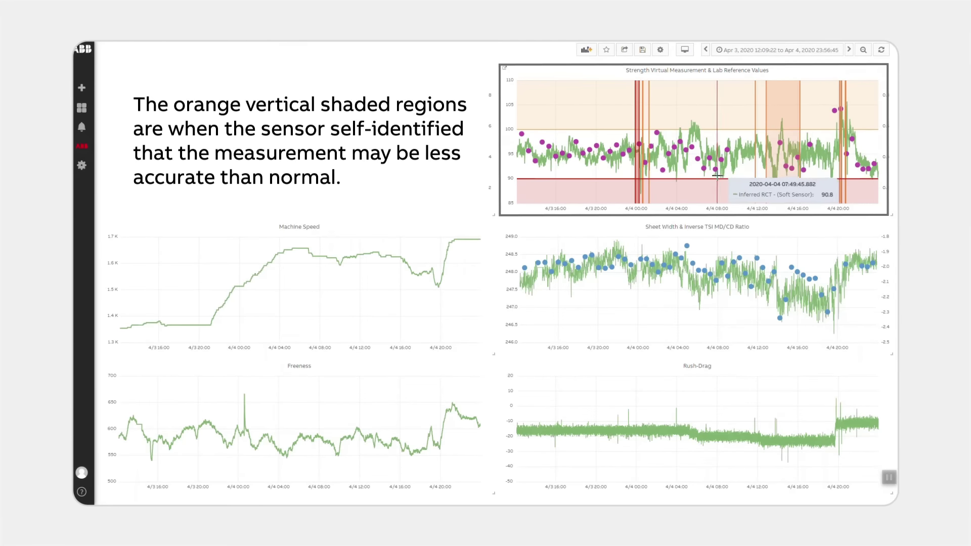
# - Zoom the strength chart to April 4, 07:50–16:12, covering the orange low-accuracy regions
pyautogui.moveTo(719, 176); pyautogui.dragTo(801, 176)
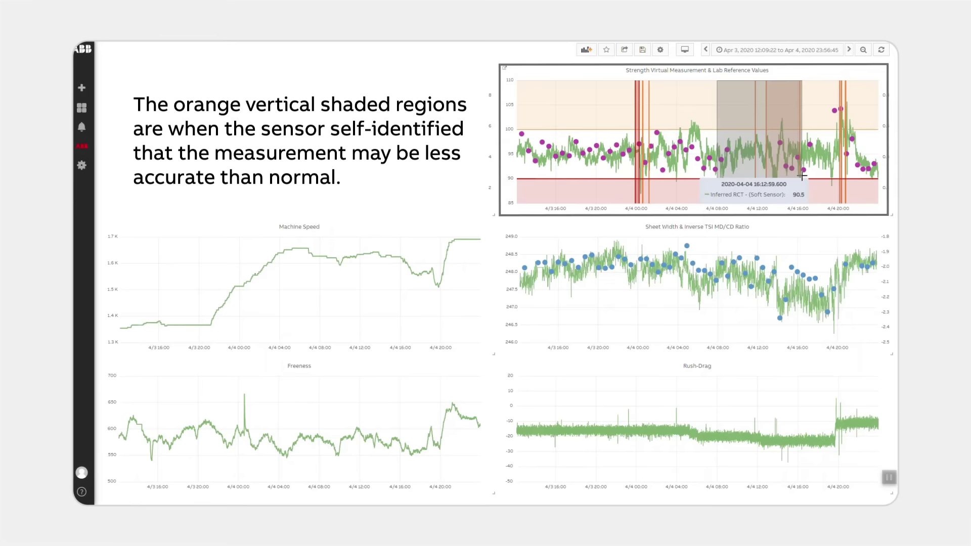